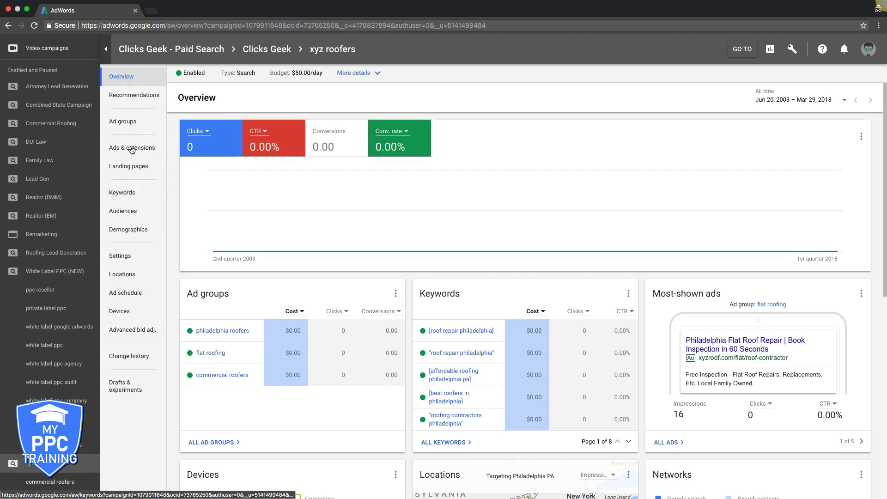
- Open a campaign-level add-negative-keywords form from the xyz roofers Negative Keywords tab
click(125, 190)
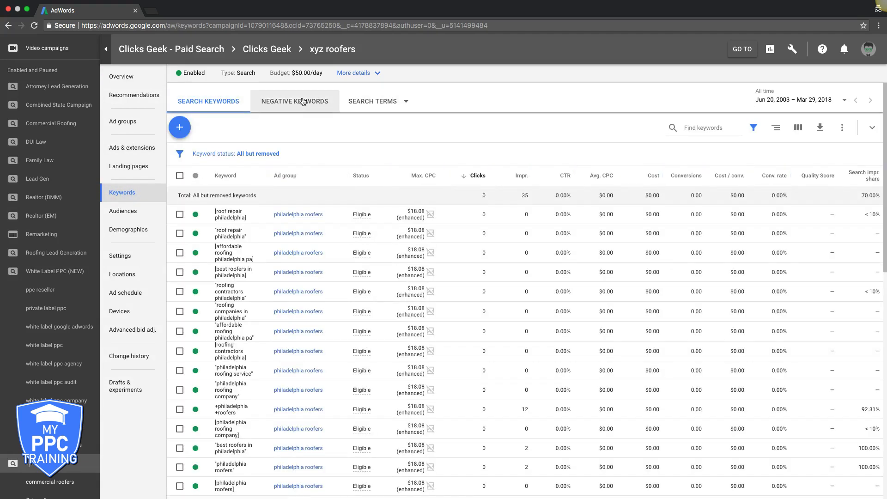
click(297, 103)
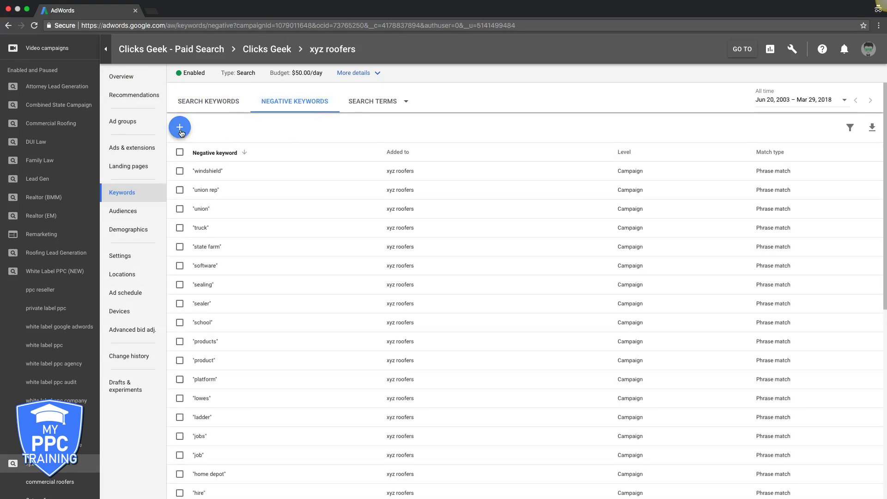
click(179, 128)
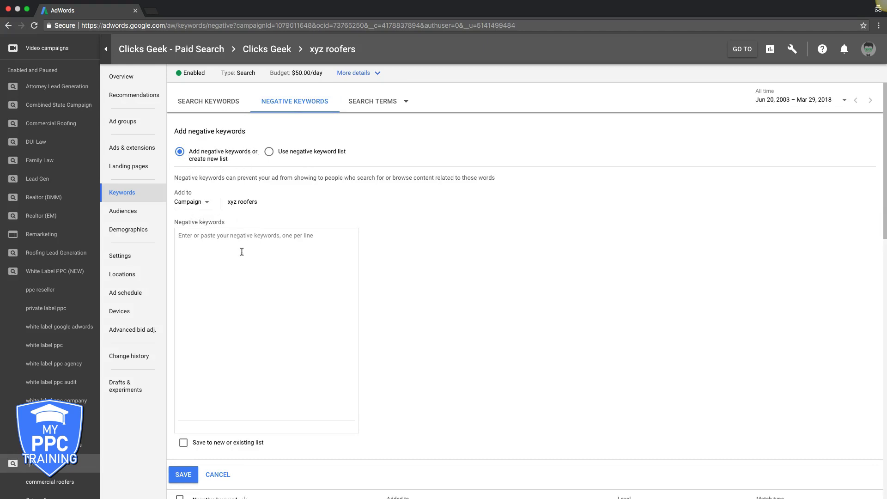
- Enter job, jobs, career, school, college, degree, about, diy and education, one per line
click(204, 251)
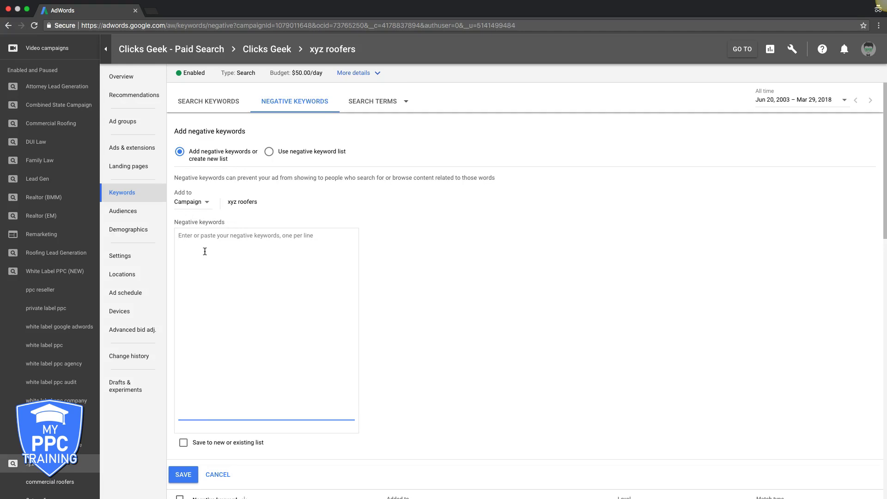
text(job)
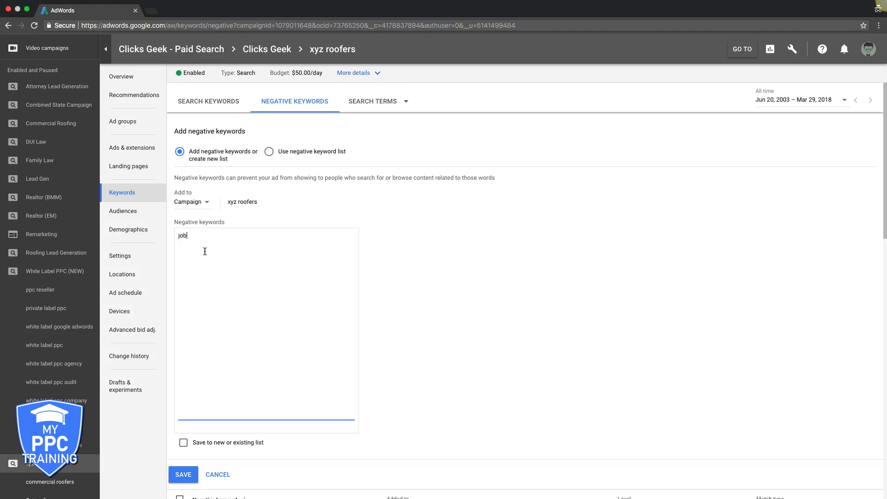
key(Return)
text(jobs)
key(Return)
text(care)
text(er)
key(Return)
text(school )
text(college)
key(Return)
text(degree a)
text(bout)
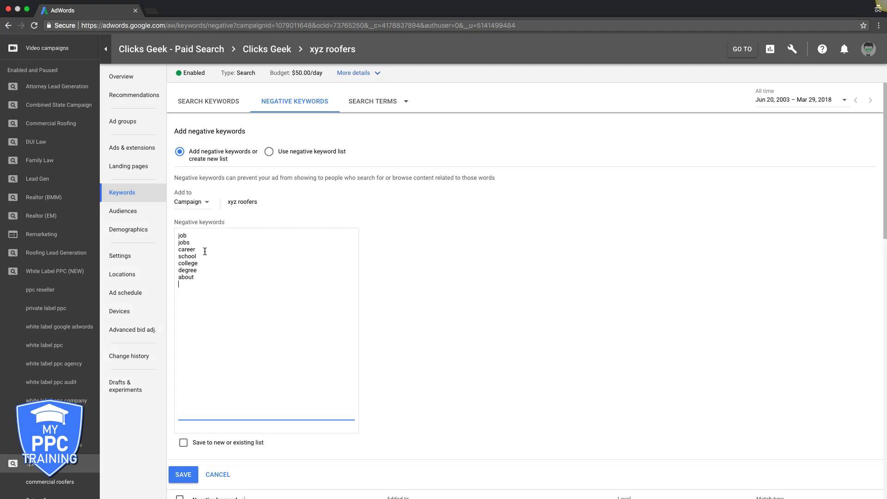
key(Return)
text(education)
- Wrap job, jobs and career in quotation marks for phrase match
drag(179, 235, 214, 309)
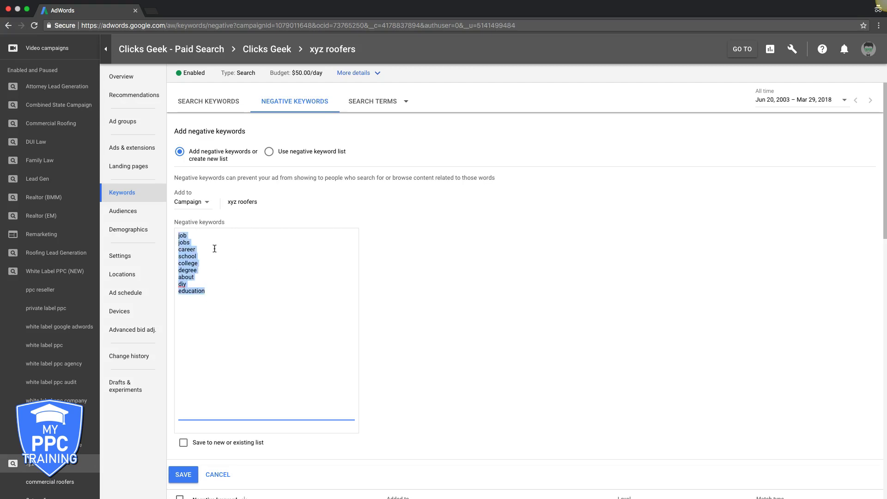
click(214, 248)
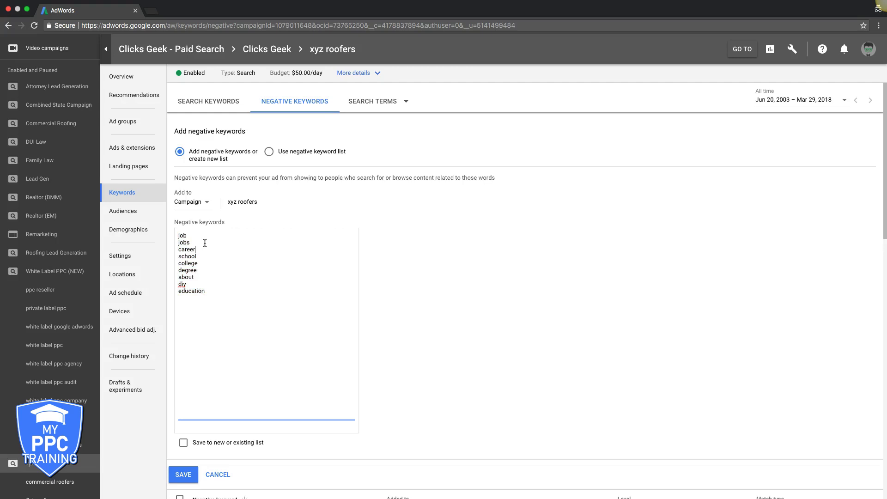
click(178, 237)
text(")
click(201, 236)
text("job)
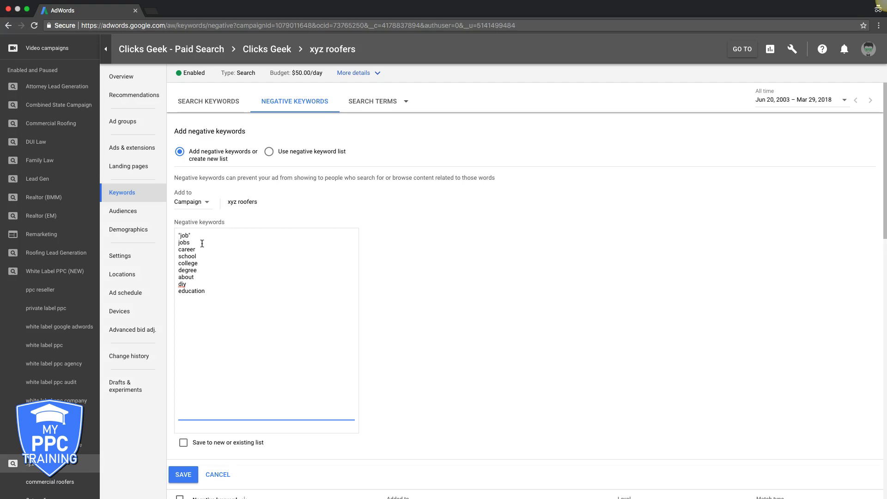
text(")
click(178, 242)
text(")
click(180, 249)
text(")
click(205, 249)
text(")
- Wrap school, college, degree, about, diy and education in quotation marks
click(203, 256)
text(")
click(179, 256)
text(" ")
click(179, 264)
text(")
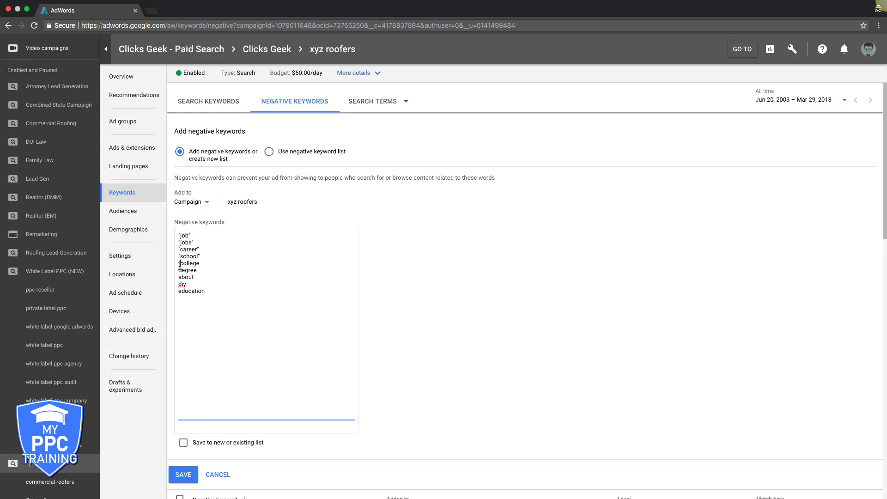
click(201, 264)
text(")
click(179, 272)
text(")
click(180, 277)
text(")
click(188, 284)
text(")
click(179, 285)
text(")
click(178, 291)
text(")
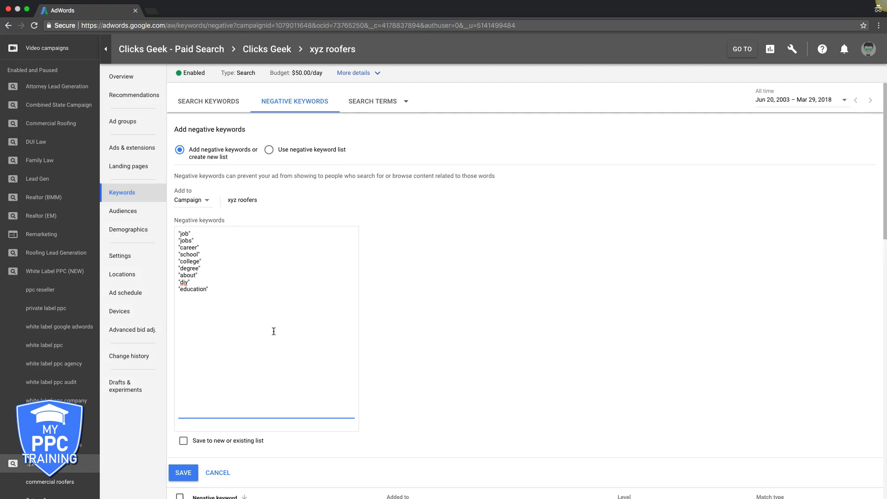
scroll(274, 332, down, 2)
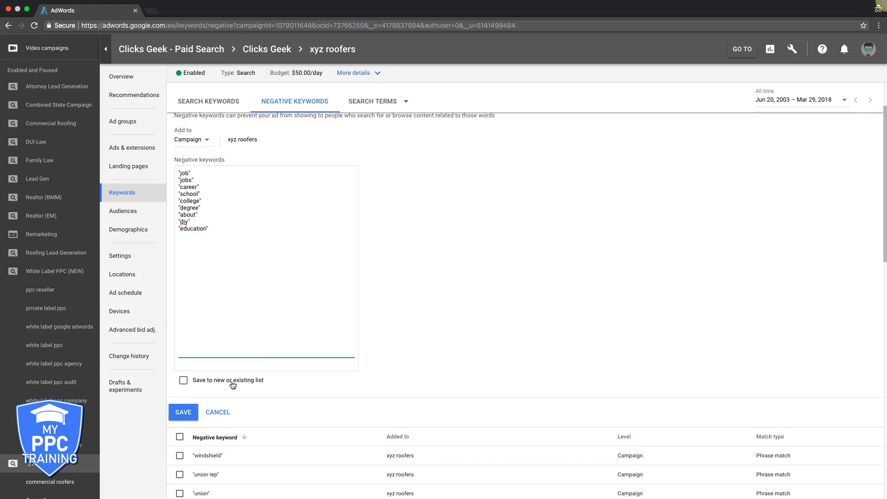
- Save the quoted keywords to a new negative keyword list named Master List
click(183, 381)
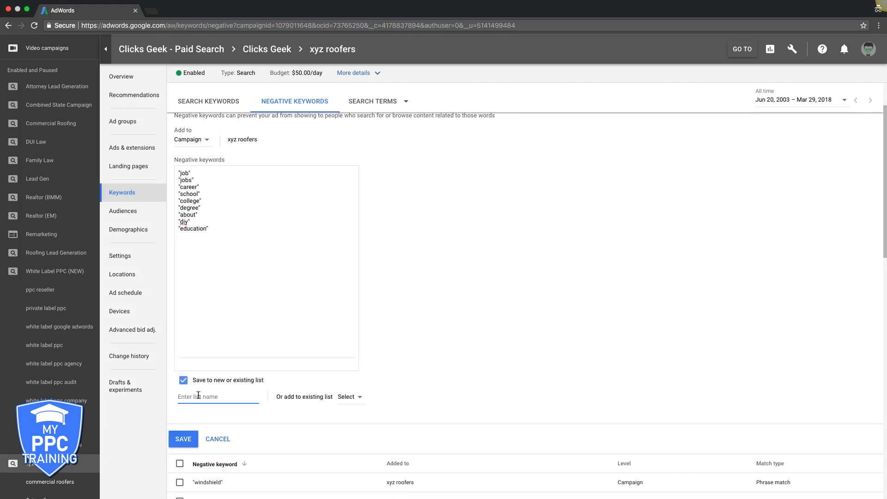
text(Master List)
click(183, 442)
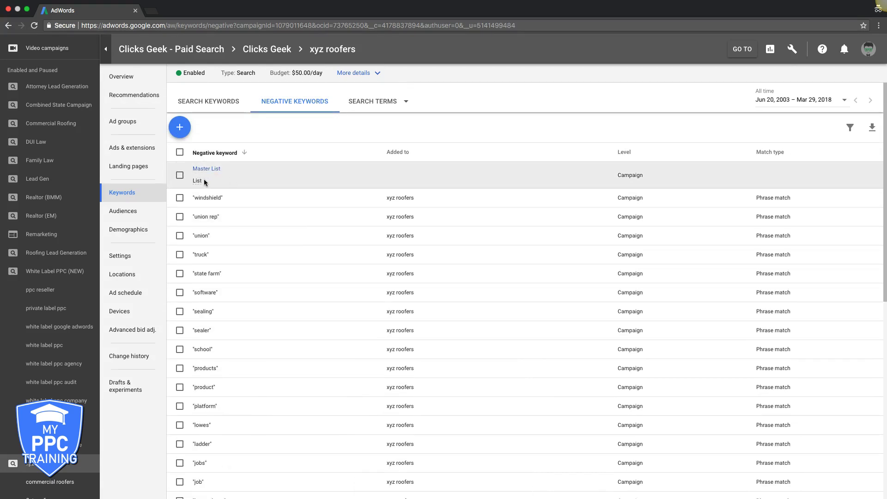
- Review Master List's nine phrase-match keywords without adding more, then return to xyz roofers
click(201, 169)
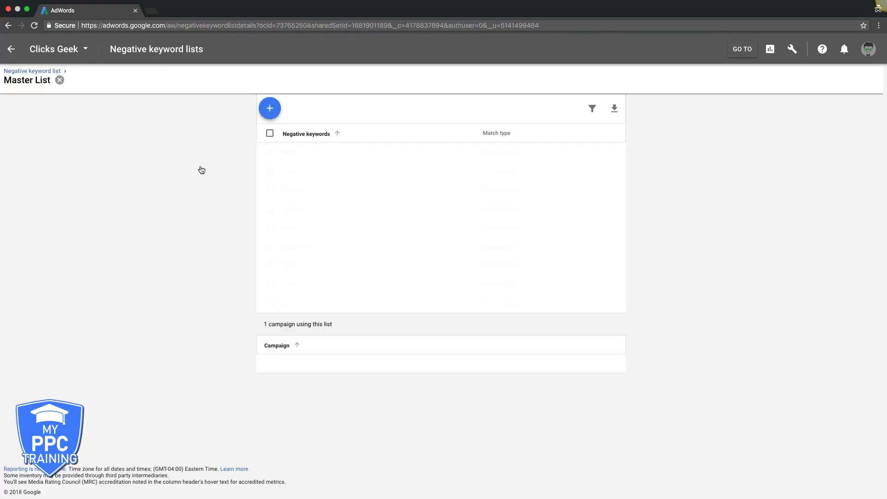
click(270, 115)
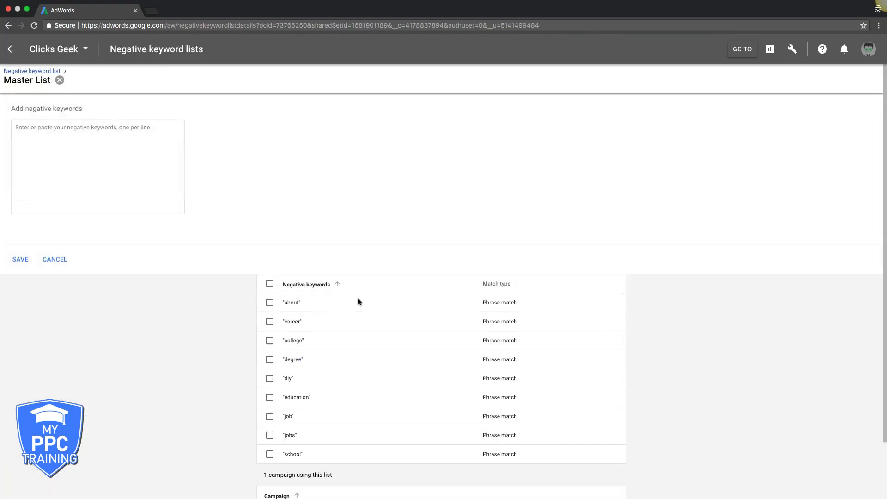
click(59, 259)
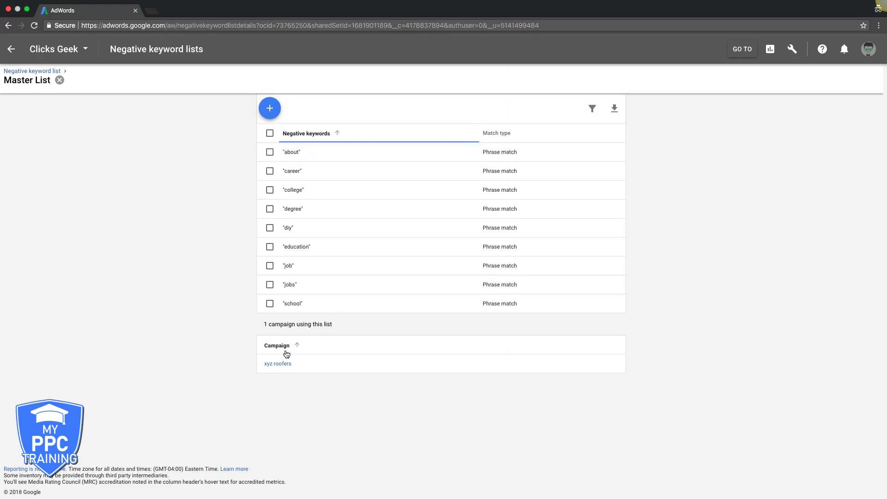
click(281, 364)
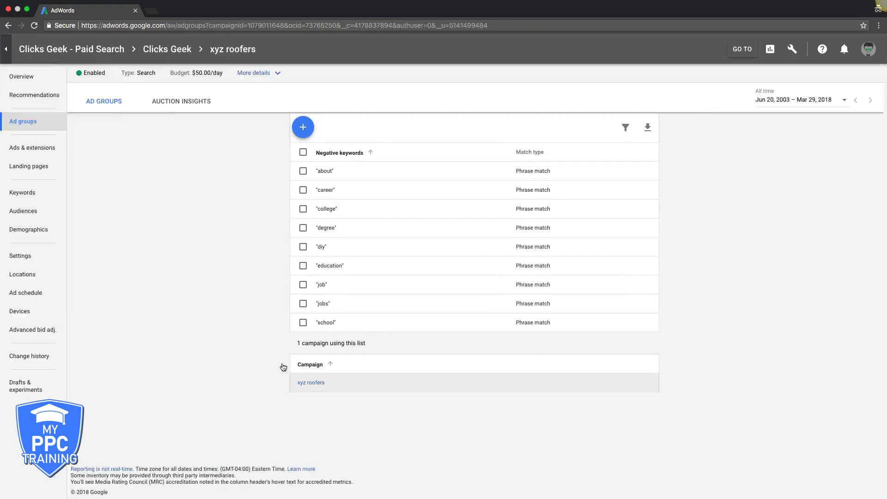